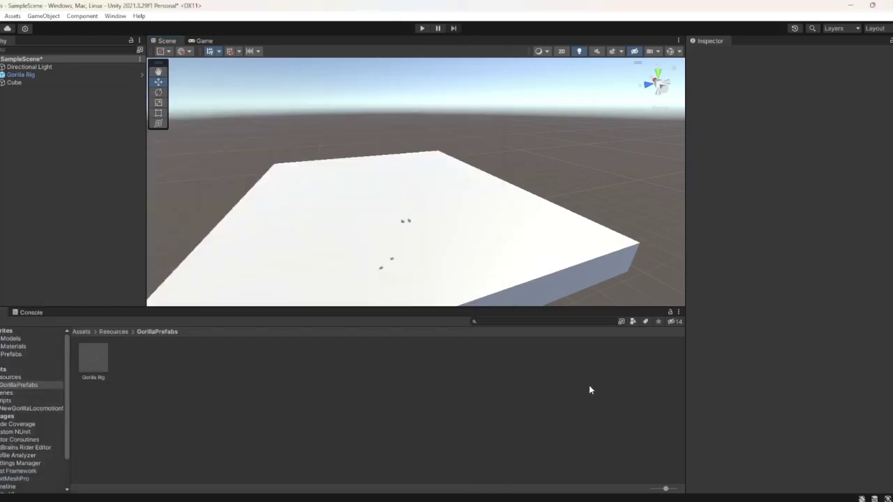
Switch to Discord, disable Streamer Mode, and open the tv channel under Unity Packages
{"action": "left_click_drag", "start_coordinate": [450, 284], "coordinate": [388, 285], "text": "alt"}
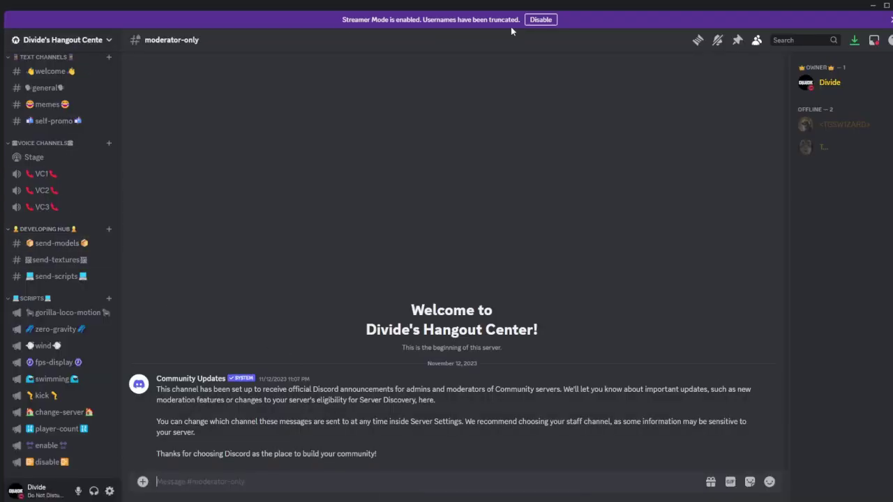
{"action": "left_click", "coordinate": [543, 20]}
{"action": "scroll", "coordinate": [28, 209], "scroll_direction": "down", "scroll_amount": 1}
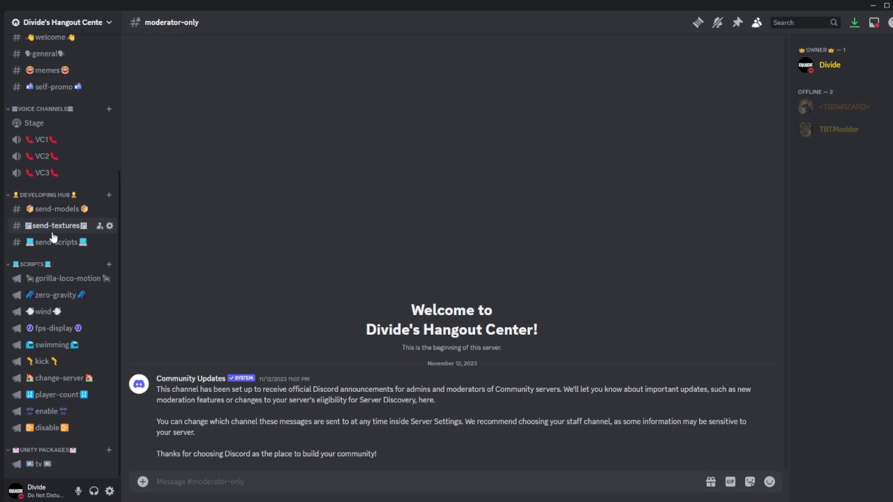
{"action": "left_click", "coordinate": [40, 465]}
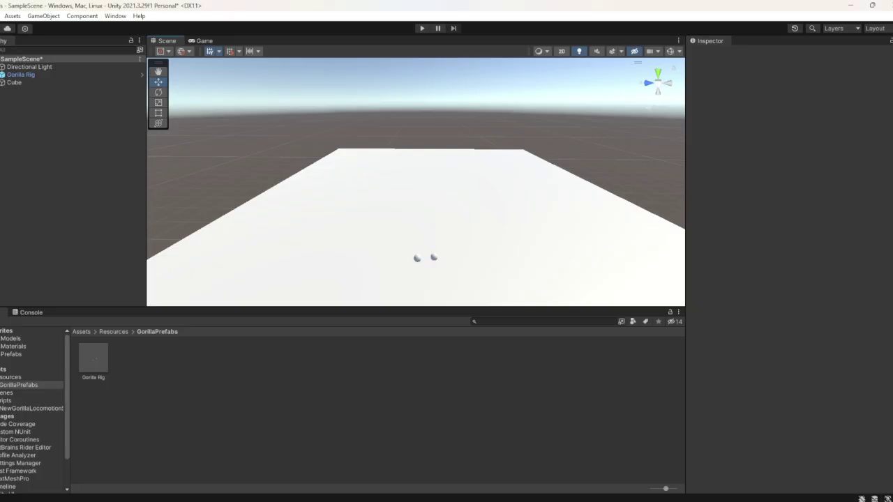
Switch to File Explorer to show the Downloads folder, and return Unity's project browser to the root Assets folder
{"action": "key", "text": "alt+Tab"}
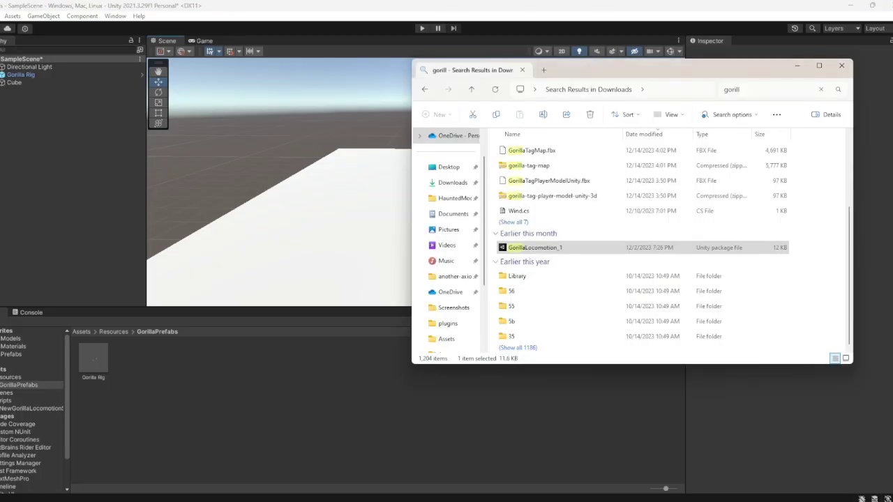
{"action": "left_click", "coordinate": [450, 183]}
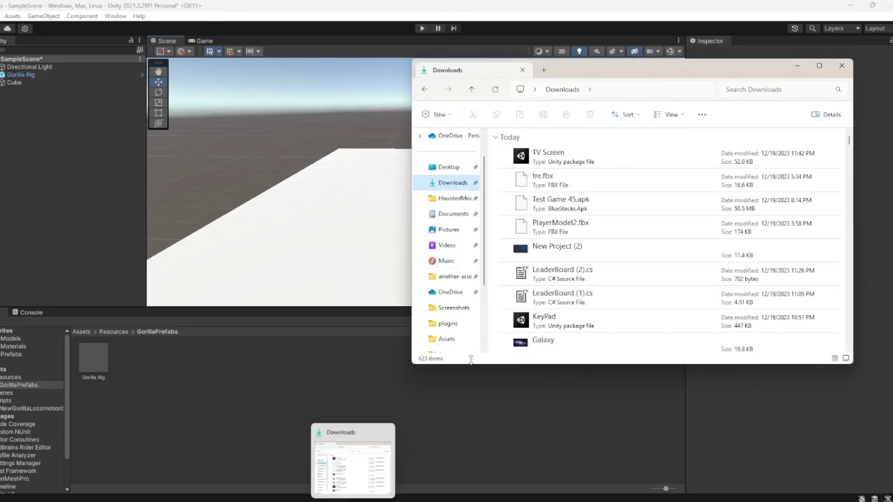
{"action": "left_click_drag", "start_coordinate": [547, 155], "coordinate": [337, 342]}
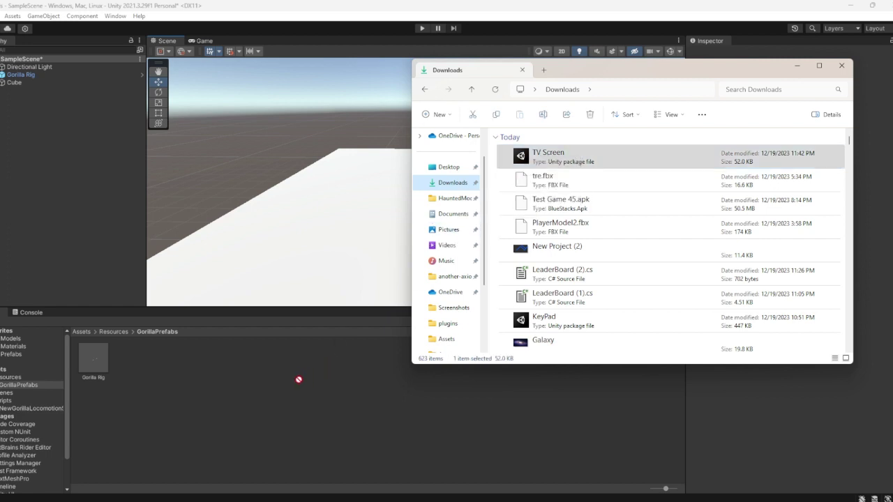
{"action": "left_click_drag", "start_coordinate": [83, 332], "coordinate": [84, 331]}
{"action": "left_click", "coordinate": [85, 334]}
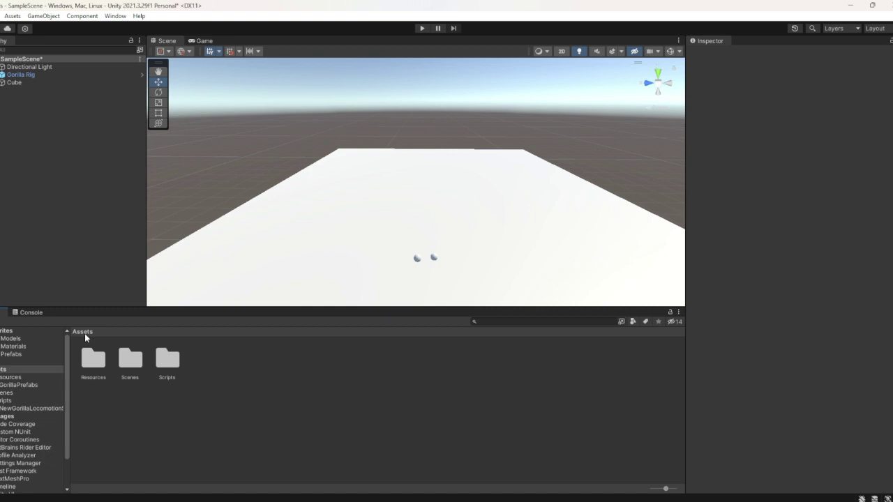
Import all items of the TV Screen Unity package from Downloads into the project's Assets folder
{"action": "key", "text": "alt+Tab"}
{"action": "left_click", "coordinate": [531, 138]}
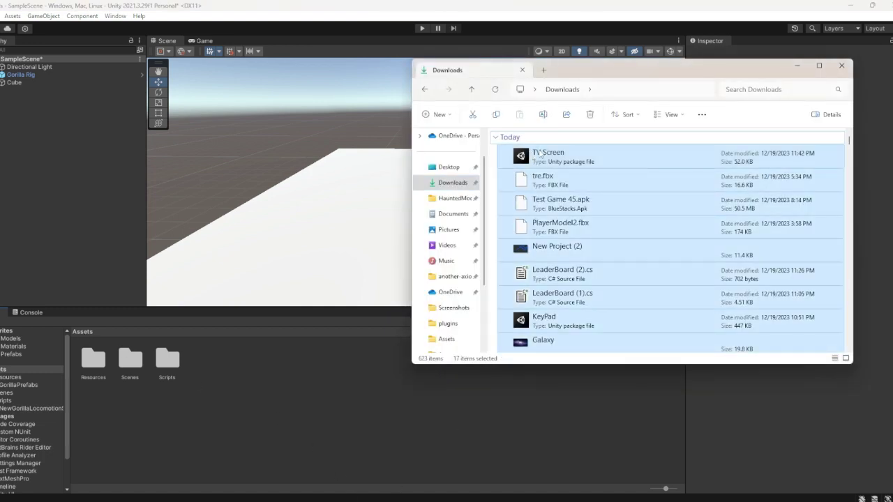
{"action": "left_click", "coordinate": [541, 155]}
{"action": "left_click_drag", "start_coordinate": [317, 365], "coordinate": [319, 369]}
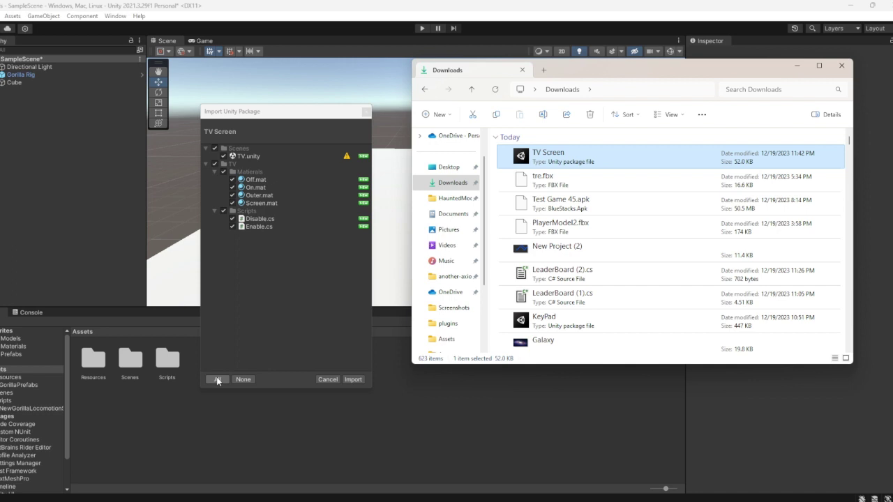
{"action": "left_click", "coordinate": [217, 379]}
{"action": "left_click", "coordinate": [352, 380]}
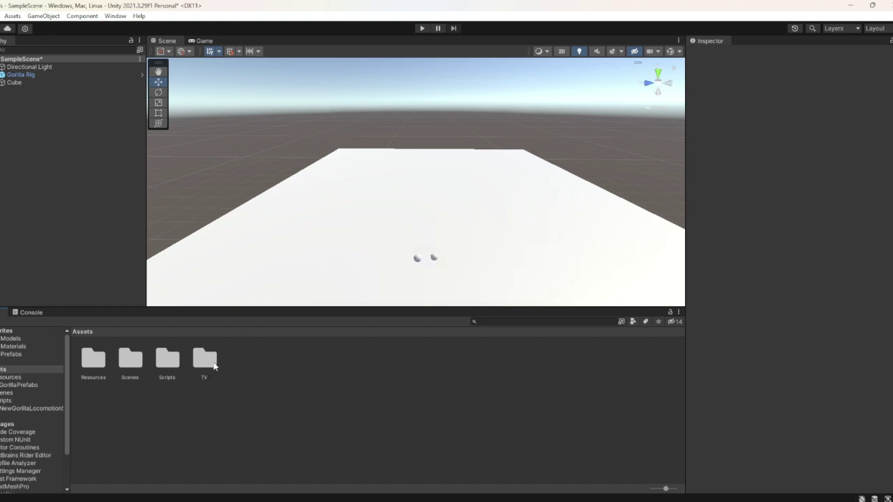
Add the TV scene from the project's Scenes folder to the hierarchy alongside SampleScene
{"action": "double_click", "coordinate": [205, 359]}
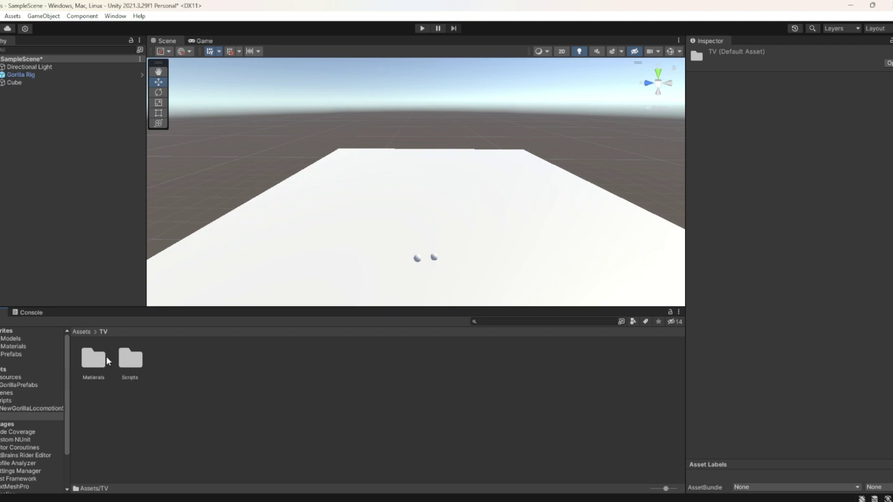
{"action": "left_click", "coordinate": [60, 83]}
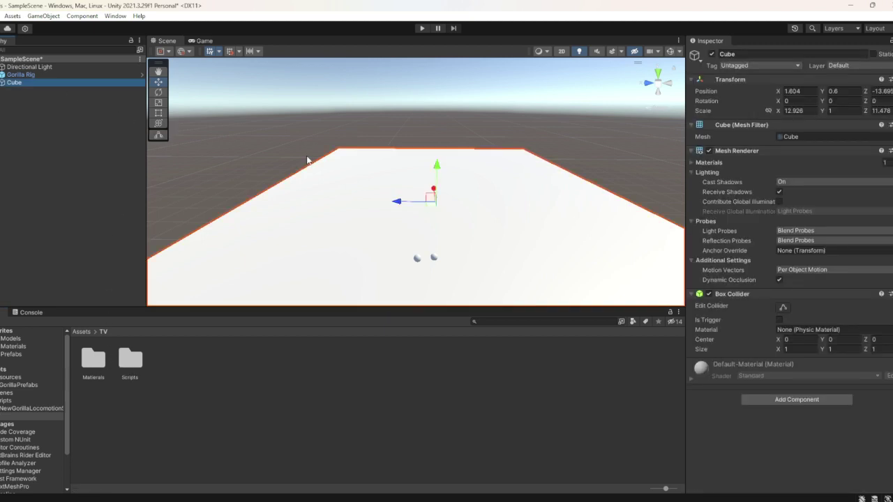
{"action": "right_click_drag", "start_coordinate": [306, 156], "coordinate": [234, 174]}
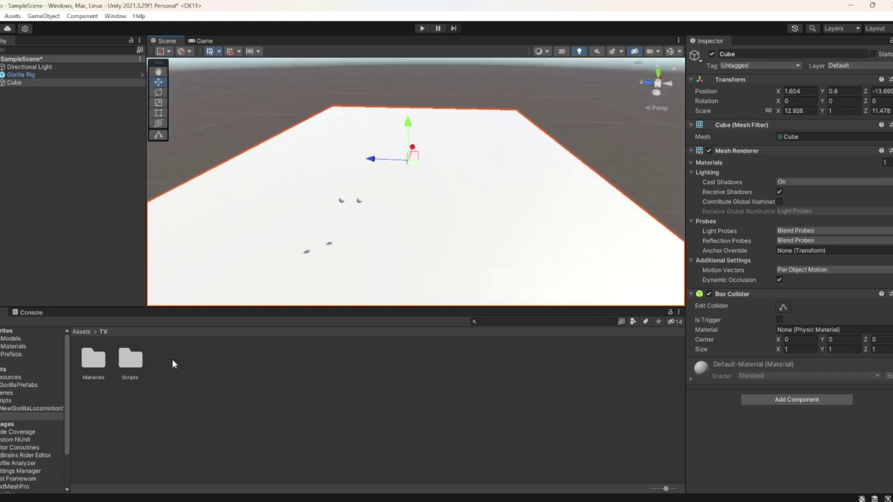
{"action": "double_click", "coordinate": [130, 359]}
{"action": "left_click", "coordinate": [87, 332]}
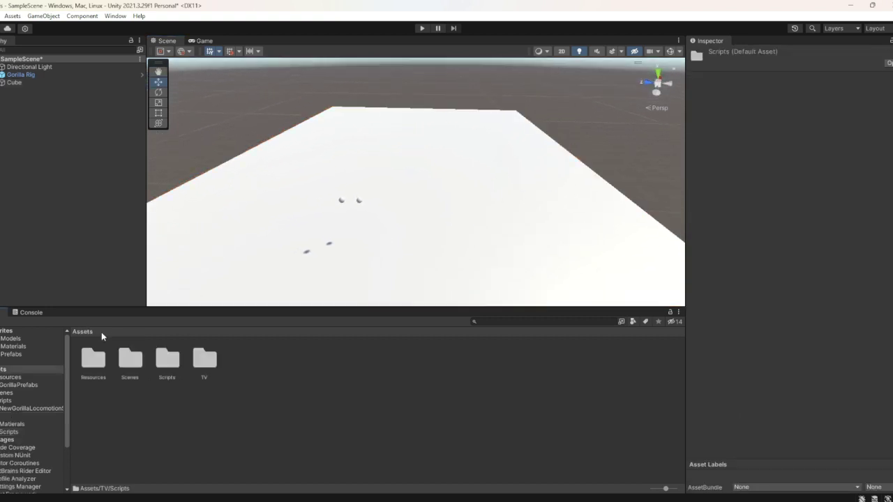
{"action": "double_click", "coordinate": [140, 362]}
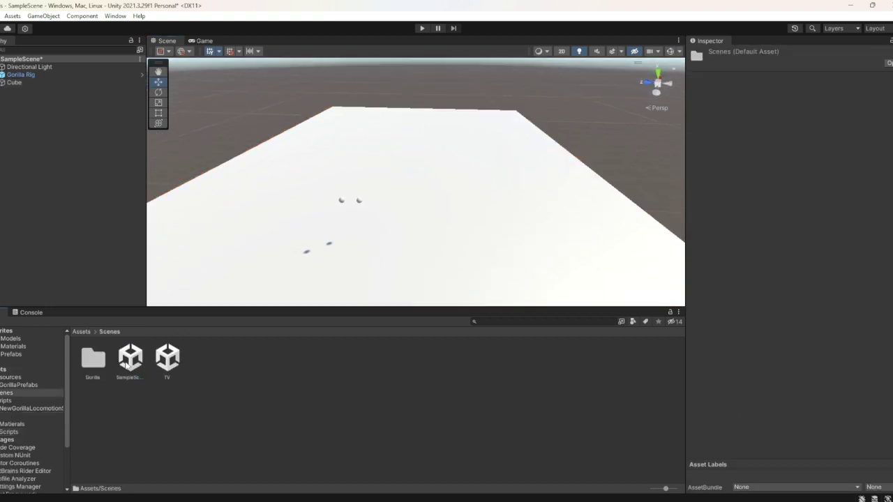
{"action": "left_click_drag", "start_coordinate": [175, 360], "coordinate": [213, 103]}
{"action": "left_click_drag", "start_coordinate": [88, 122], "coordinate": [107, 118]}
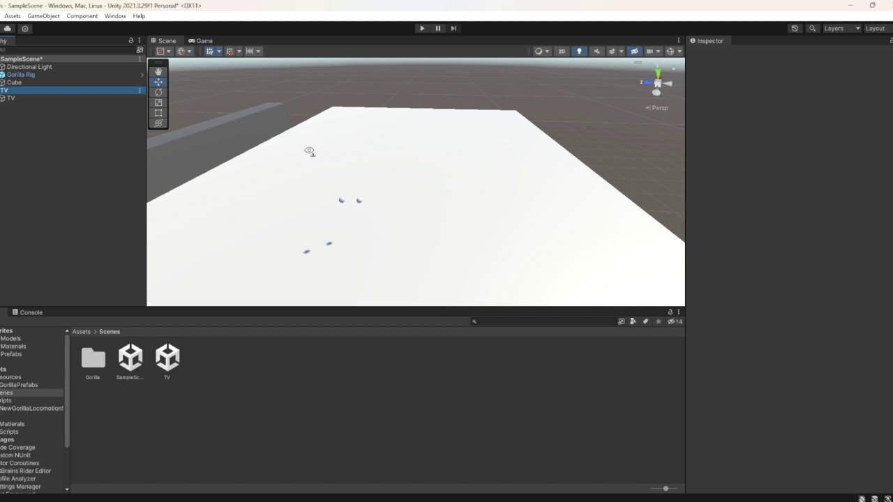
Select the parent TV object and raise it to about Y 0.3, level with the platform
{"action": "right_click_drag", "start_coordinate": [309, 149], "coordinate": [445, 190]}
{"action": "left_click", "coordinate": [437, 193]}
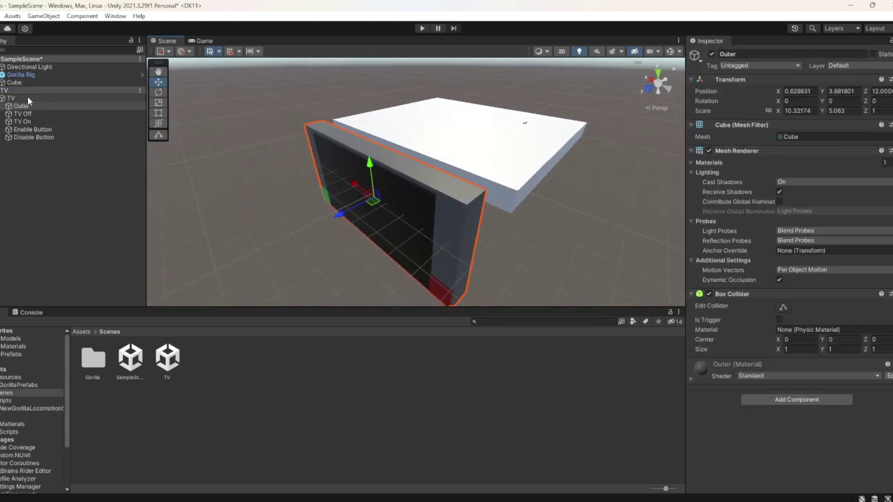
{"action": "left_click", "coordinate": [26, 98]}
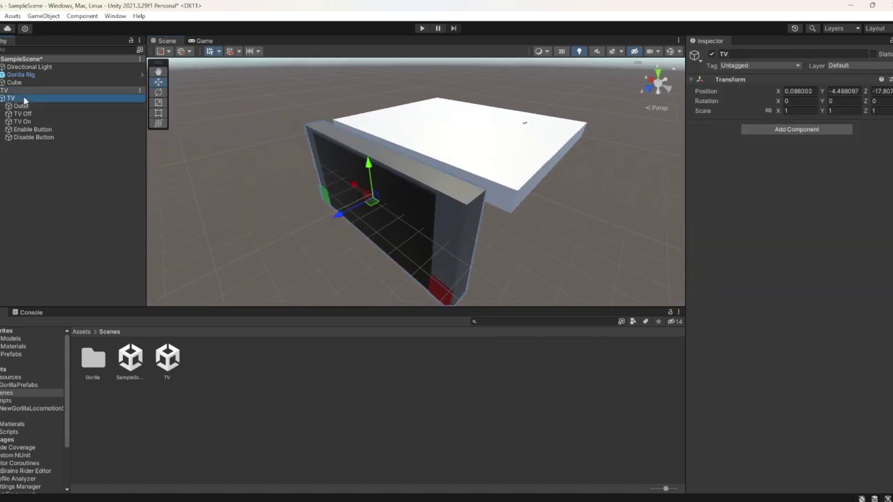
{"action": "left_click", "coordinate": [372, 169]}
{"action": "left_click_drag", "start_coordinate": [367, 163], "coordinate": [352, 73]}
{"action": "key", "text": "ctrl+z"}
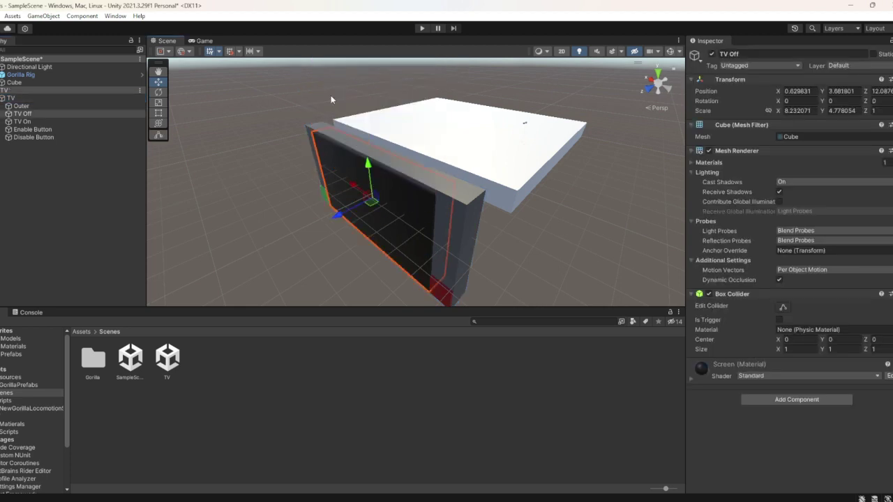
{"action": "left_click", "coordinate": [27, 99]}
{"action": "left_click_drag", "start_coordinate": [367, 173], "coordinate": [341, 55]}
{"action": "left_click_drag", "start_coordinate": [392, 120], "coordinate": [183, 138], "text": "alt"}
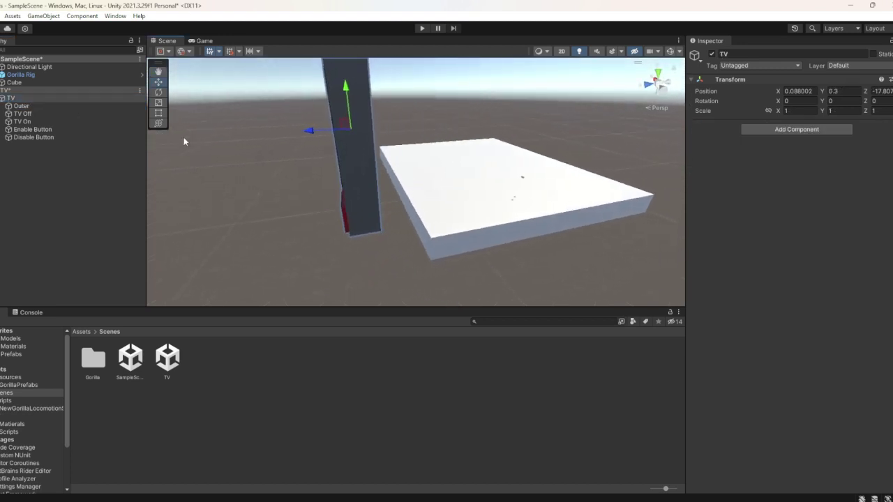
Rotate the TV object to about -90.43 on Y and move it to the platform's far edge at about X 18.08, Z -13.73
{"action": "key", "text": "e"}
{"action": "left_click_drag", "start_coordinate": [369, 136], "coordinate": [481, 85]}
{"action": "key", "text": "w"}
{"action": "left_click_drag", "start_coordinate": [330, 130], "coordinate": [466, 115]}
{"action": "key", "text": "f"}
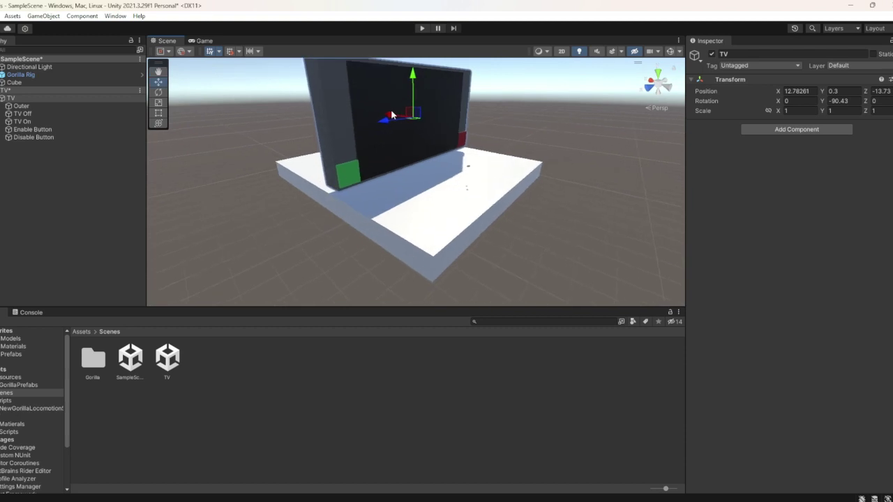
{"action": "left_click_drag", "start_coordinate": [392, 116], "coordinate": [336, 109]}
{"action": "right_click_drag", "start_coordinate": [336, 109], "coordinate": [313, 105]}
{"action": "left_click_drag", "start_coordinate": [313, 105], "coordinate": [322, 106], "text": "alt"}
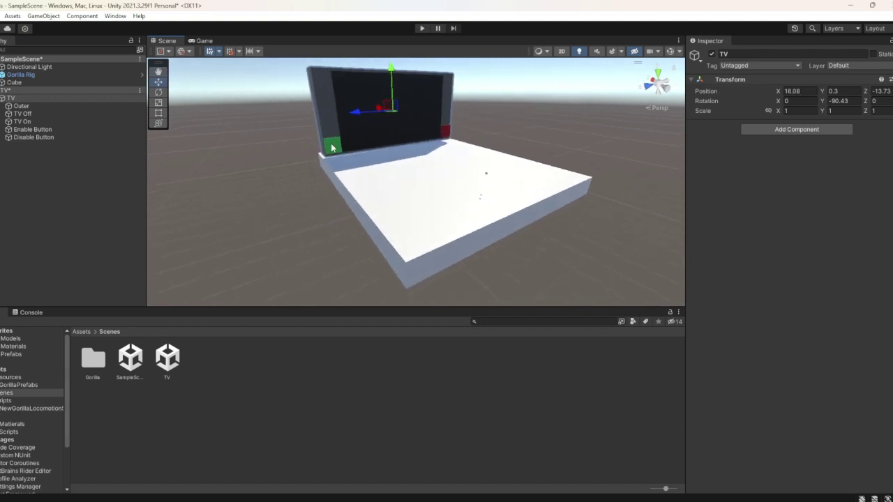
Inspect the components on the green Enable Button, the TV Off screen and the TV On object
{"action": "left_click", "coordinate": [330, 144]}
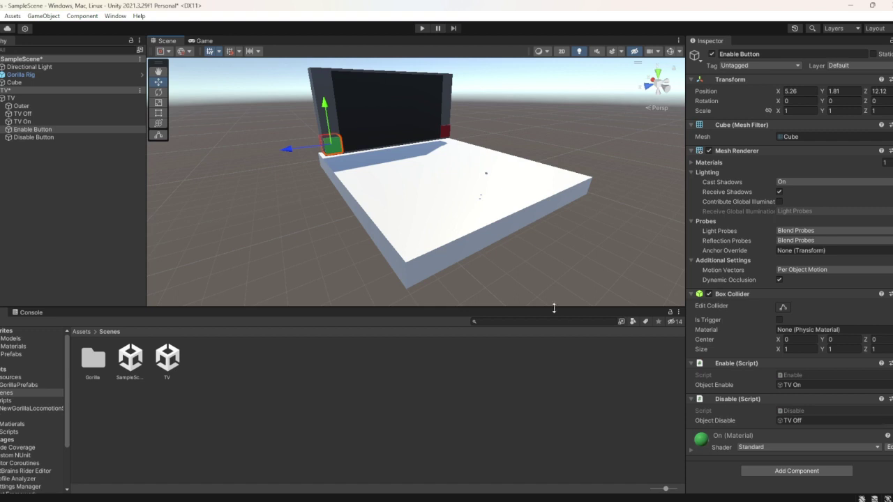
{"action": "right_click_drag", "start_coordinate": [548, 288], "coordinate": [460, 268]}
{"action": "left_click", "coordinate": [400, 149]}
{"action": "right_click_drag", "start_coordinate": [425, 165], "coordinate": [438, 171]}
{"action": "left_click_drag", "start_coordinate": [438, 172], "coordinate": [420, 176], "text": "alt"}
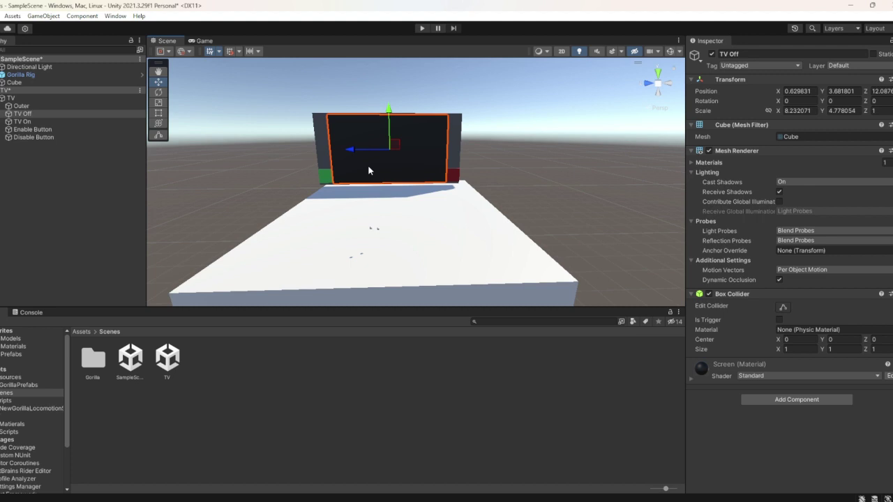
{"action": "left_click", "coordinate": [79, 124]}
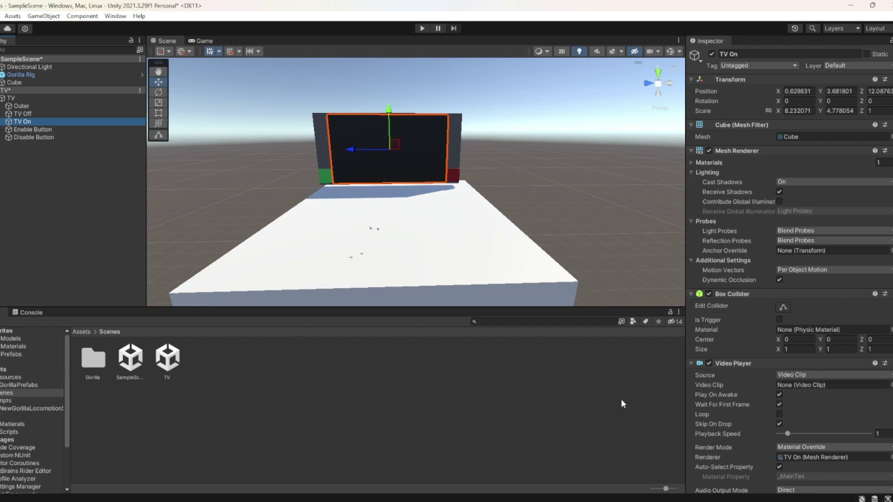
{"action": "left_click", "coordinate": [81, 331]}
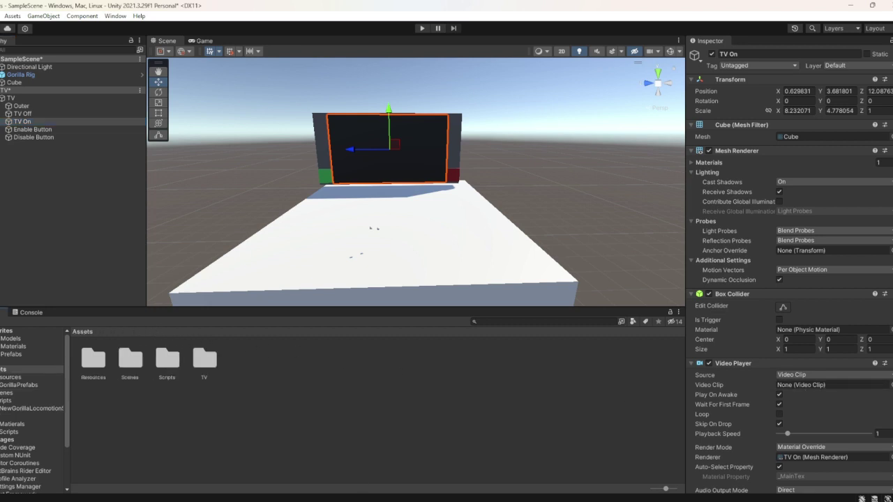
{"action": "right_click", "coordinate": [320, 385]}
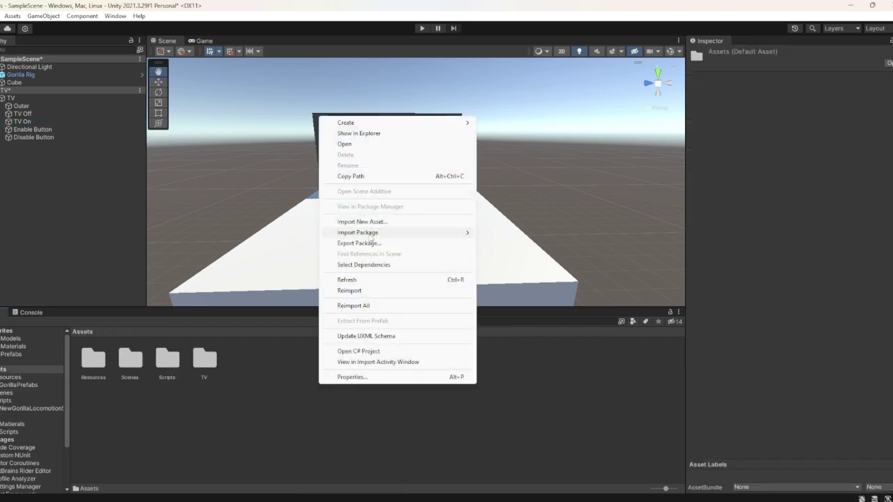
{"action": "mouse_move", "coordinate": [388, 237]}
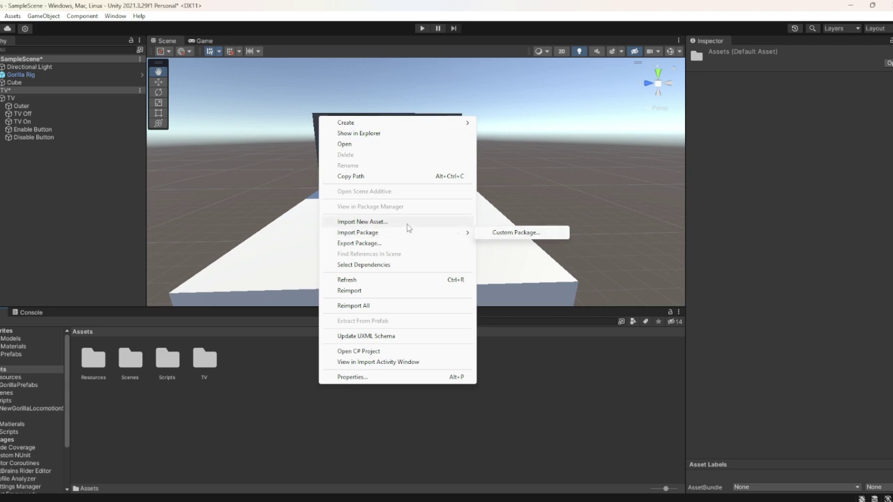
{"action": "left_click", "coordinate": [391, 222]}
{"action": "left_click", "coordinate": [250, 196]}
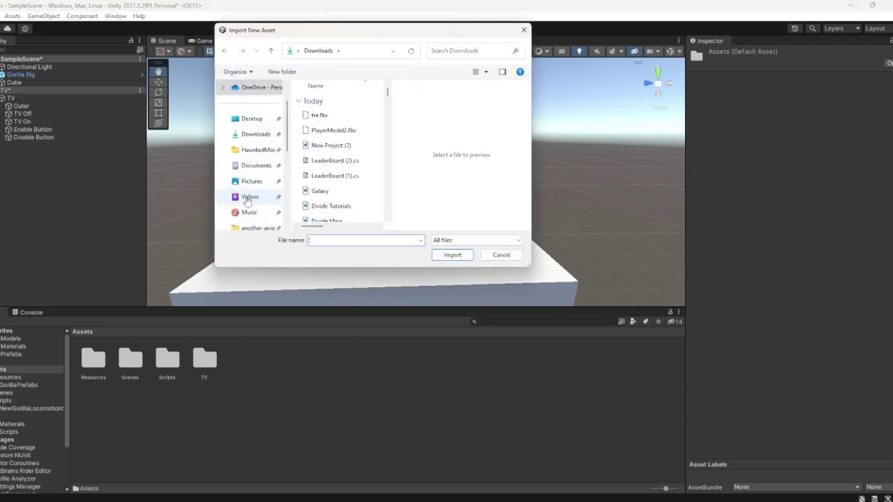
{"action": "scroll", "coordinate": [324, 161], "scroll_direction": "down", "scroll_amount": 1}
{"action": "left_click", "coordinate": [324, 166]}
{"action": "double_click", "coordinate": [324, 166]}
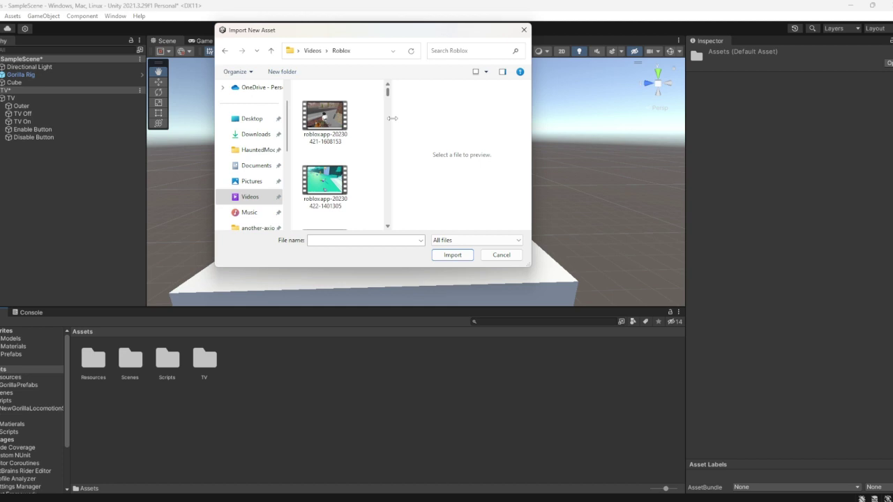
{"action": "scroll", "coordinate": [317, 188], "scroll_direction": "down", "scroll_amount": 5}
{"action": "left_click", "coordinate": [319, 195]}
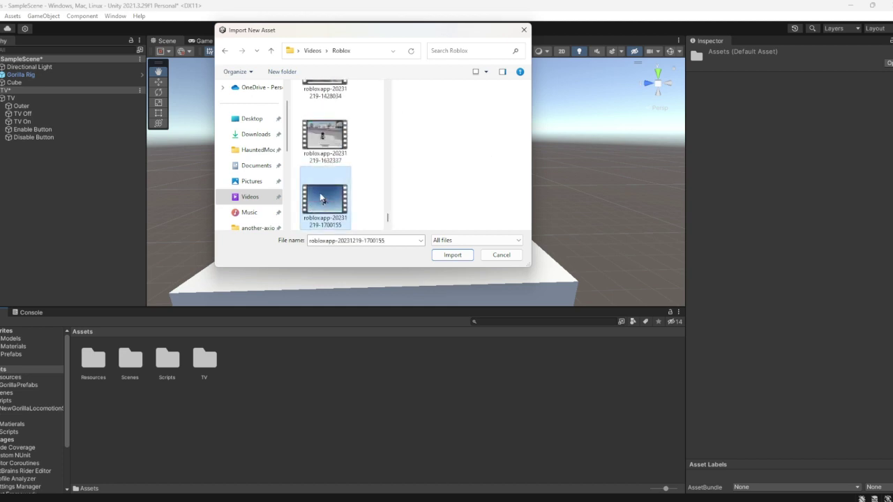
{"action": "left_click", "coordinate": [452, 254]}
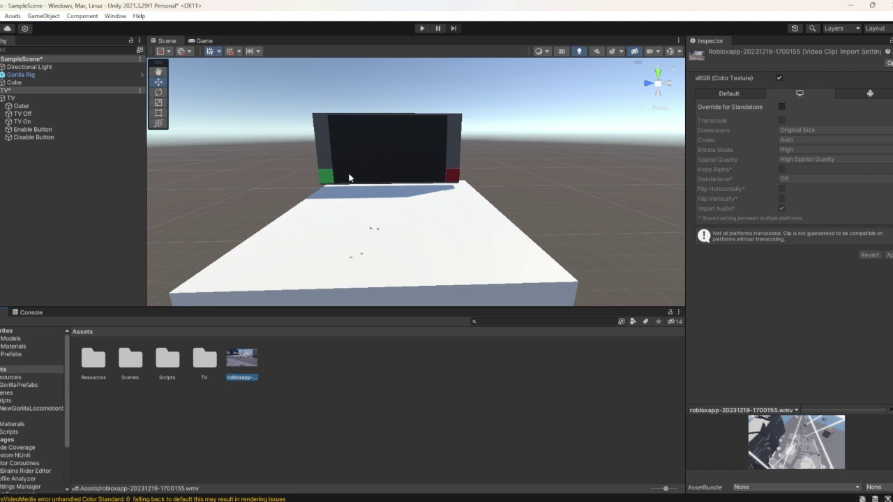
{"action": "left_click", "coordinate": [31, 122]}
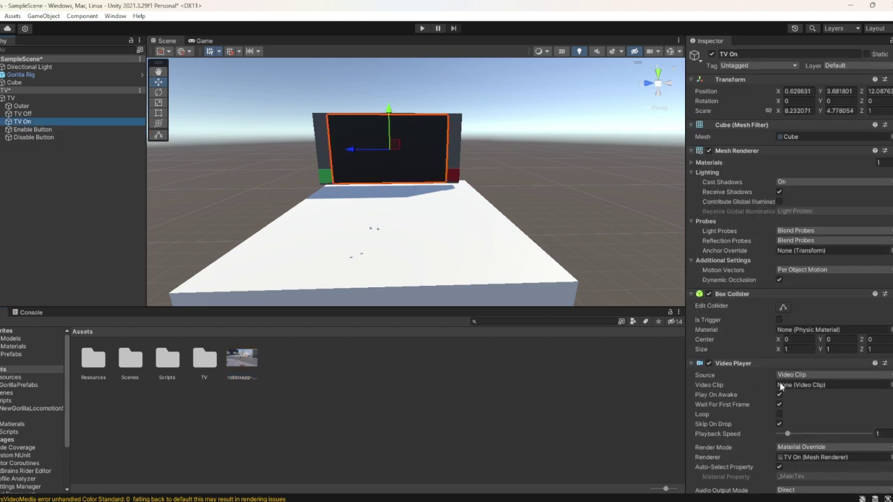
{"action": "left_click", "coordinate": [890, 385]}
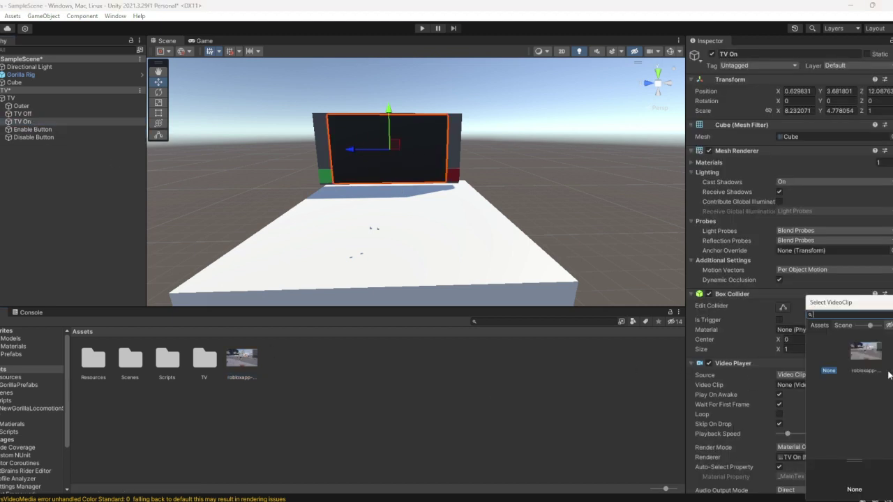
{"action": "left_click", "coordinate": [871, 356]}
{"action": "double_click", "coordinate": [869, 355]}
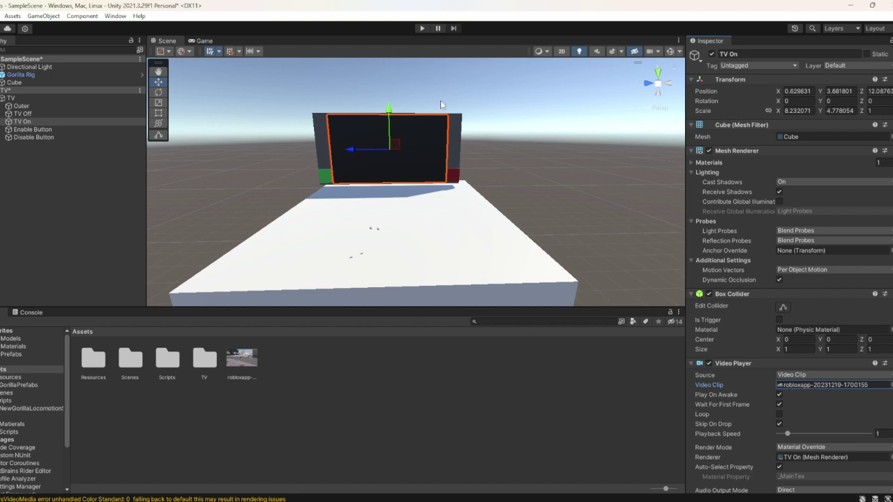
Turn off Play On Awake and turn on Loop for the TV On object's Video Player
{"action": "left_click_drag", "start_coordinate": [440, 104], "coordinate": [493, 115], "text": "alt"}
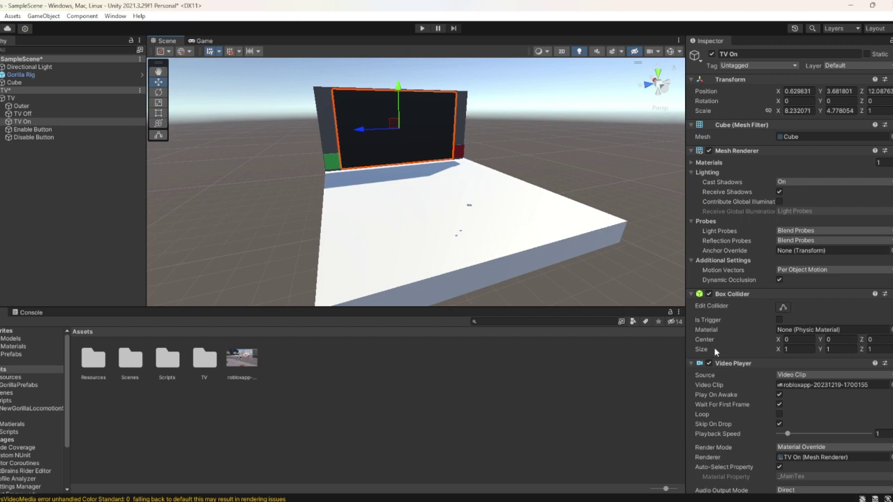
{"action": "left_click", "coordinate": [779, 405]}
{"action": "left_click", "coordinate": [779, 414]}
Start play mode and move the Gorilla Rig across the platform toward the TV's green button, to about X 7.28, Z -8.68
{"action": "left_click", "coordinate": [422, 28]}
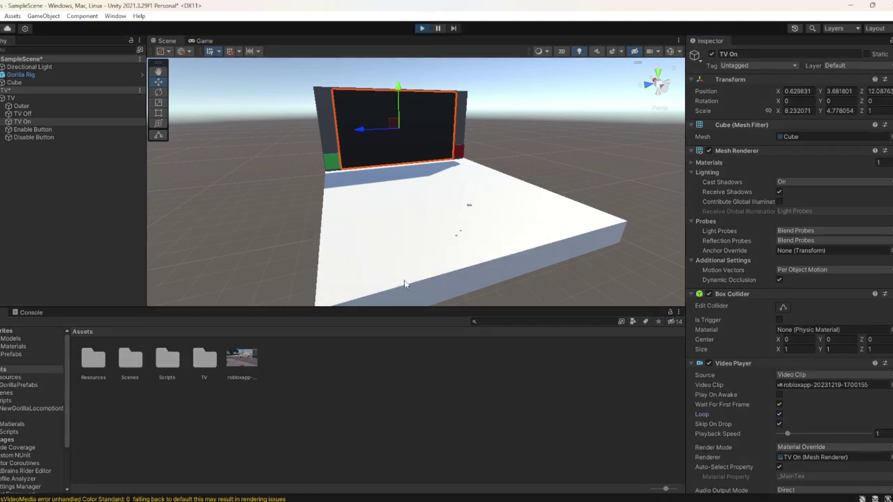
{"action": "left_click", "coordinate": [167, 41]}
{"action": "right_click_drag", "start_coordinate": [464, 149], "coordinate": [439, 189]}
{"action": "left_click", "coordinate": [435, 207]}
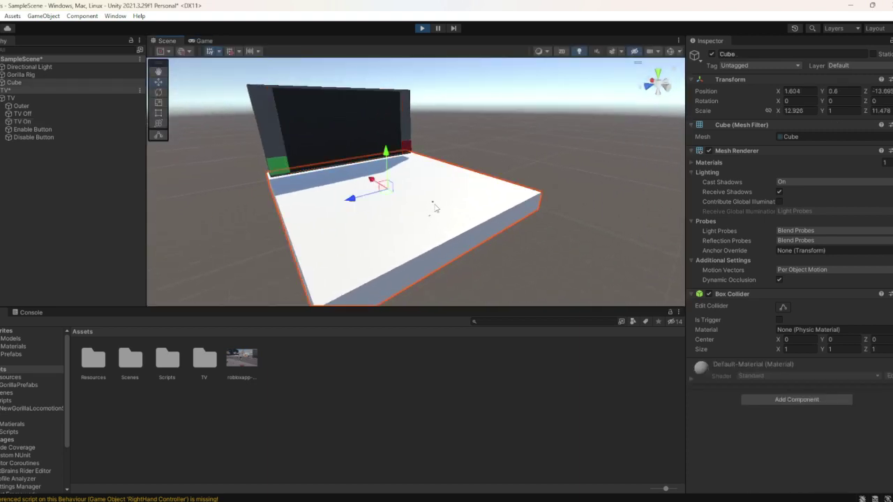
{"action": "left_click", "coordinate": [433, 203]}
{"action": "right_click_drag", "start_coordinate": [433, 202], "coordinate": [360, 189]}
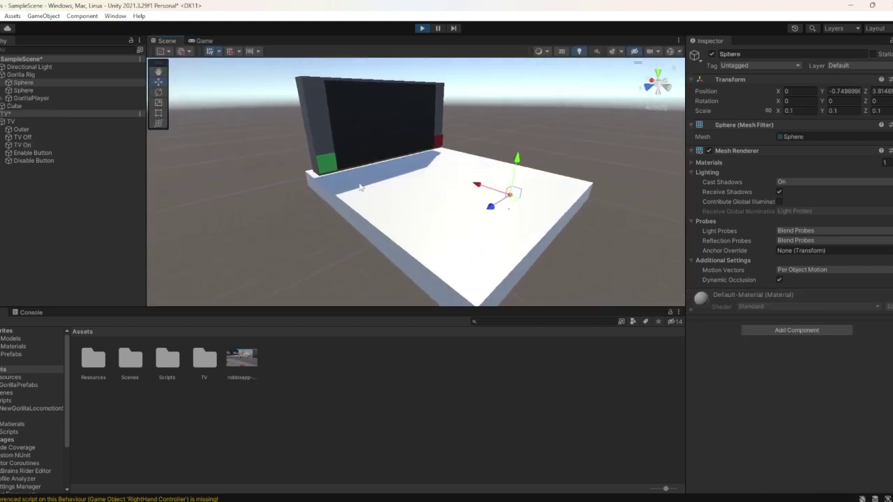
{"action": "left_click", "coordinate": [48, 75]}
{"action": "left_click_drag", "start_coordinate": [492, 202], "coordinate": [334, 140]}
{"action": "left_click_drag", "start_coordinate": [335, 154], "coordinate": [478, 174], "text": "alt"}
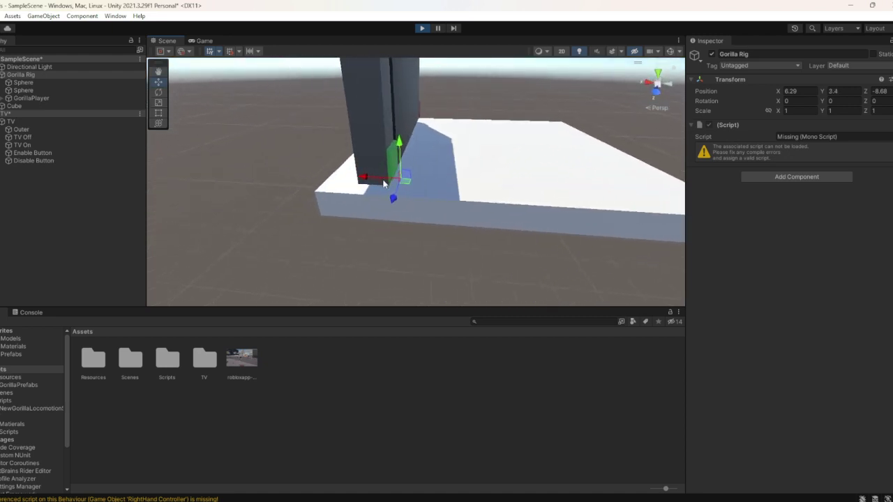
{"action": "left_click_drag", "start_coordinate": [383, 183], "coordinate": [356, 180]}
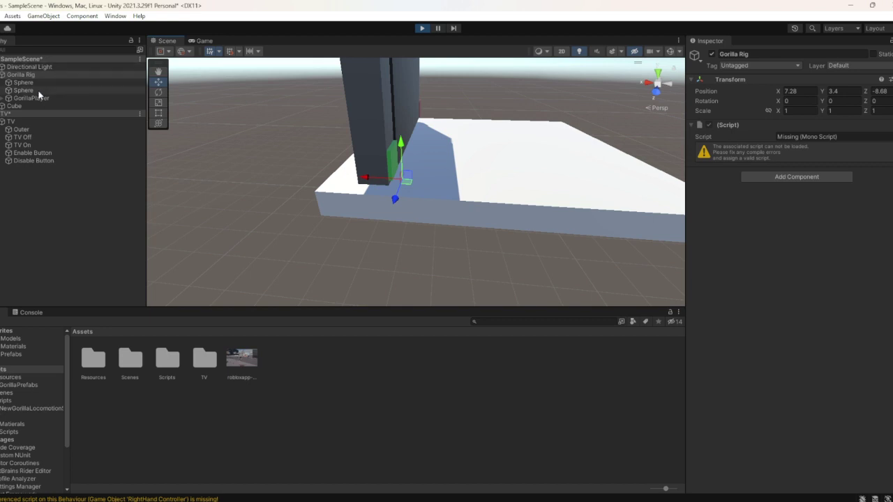
Move the LeftHand Controller under GorillaPlayer to about 4.46 on X and try moving the rig's second Sphere toward the TV
{"action": "left_click", "coordinate": [3, 98]}
{"action": "left_click", "coordinate": [31, 113]}
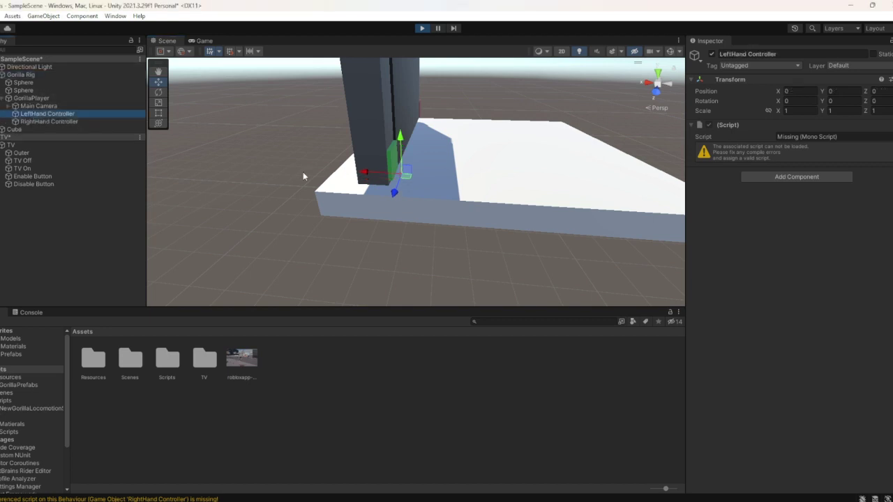
{"action": "left_click_drag", "start_coordinate": [373, 174], "coordinate": [352, 175]}
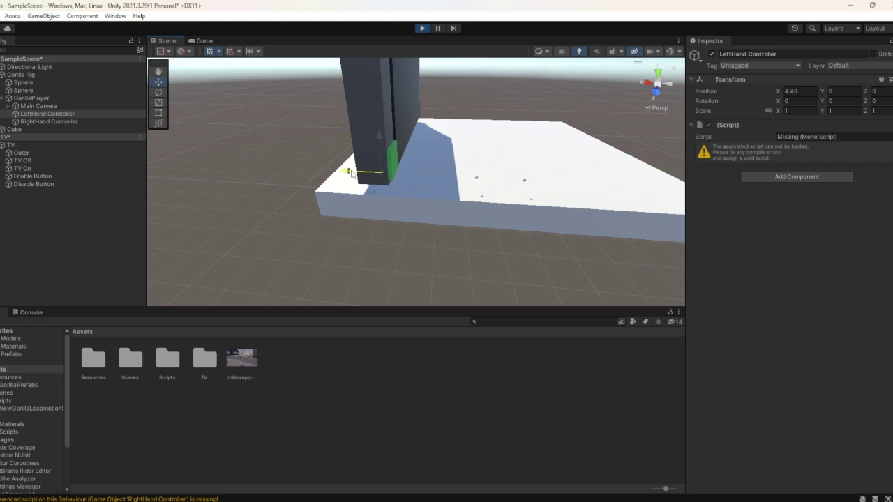
{"action": "left_click", "coordinate": [475, 181]}
{"action": "left_click", "coordinate": [476, 179]}
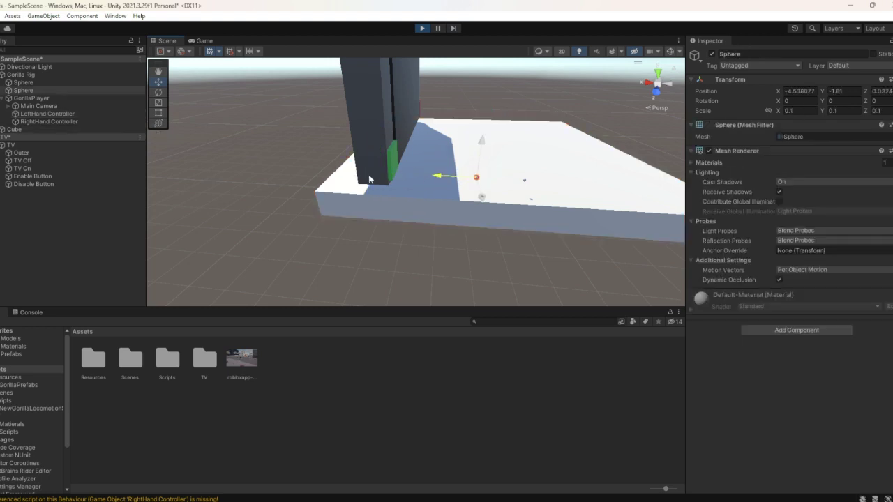
Move the Gorilla Rig up to the green Enable Button, at about X 12.46 and Y 3.84, to test the TV
{"action": "left_click", "coordinate": [46, 75]}
{"action": "left_click_drag", "start_coordinate": [464, 184], "coordinate": [394, 169]}
{"action": "right_click_drag", "start_coordinate": [394, 169], "coordinate": [362, 157]}
{"action": "key", "text": "s"}
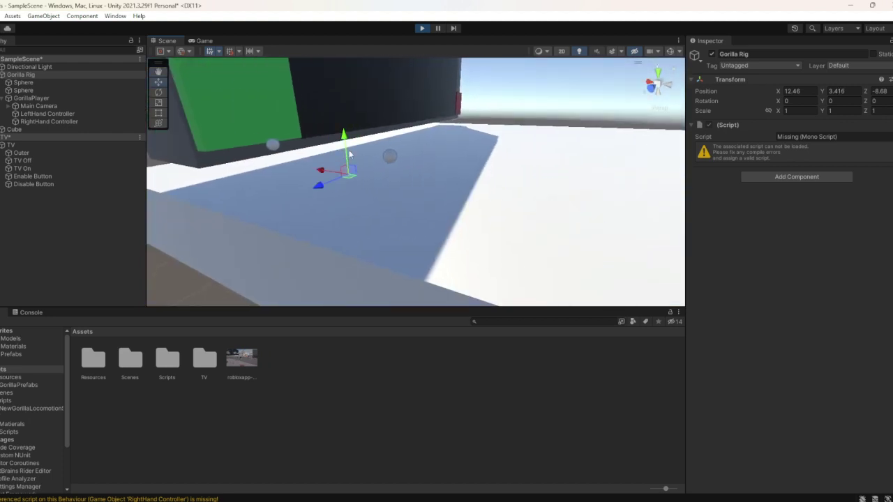
{"action": "left_click_drag", "start_coordinate": [346, 158], "coordinate": [338, 124]}
{"action": "key", "text": "d"}
{"action": "right_click_drag", "start_coordinate": [337, 124], "coordinate": [464, 145]}
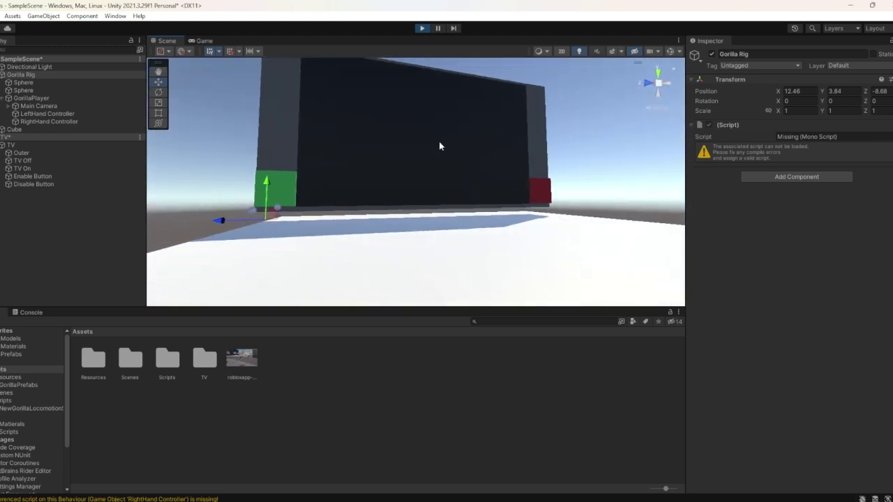
Turn on Play On Awake for the TV On object's Video Player and check the TV Off and TV On screens
{"action": "left_click", "coordinate": [422, 149]}
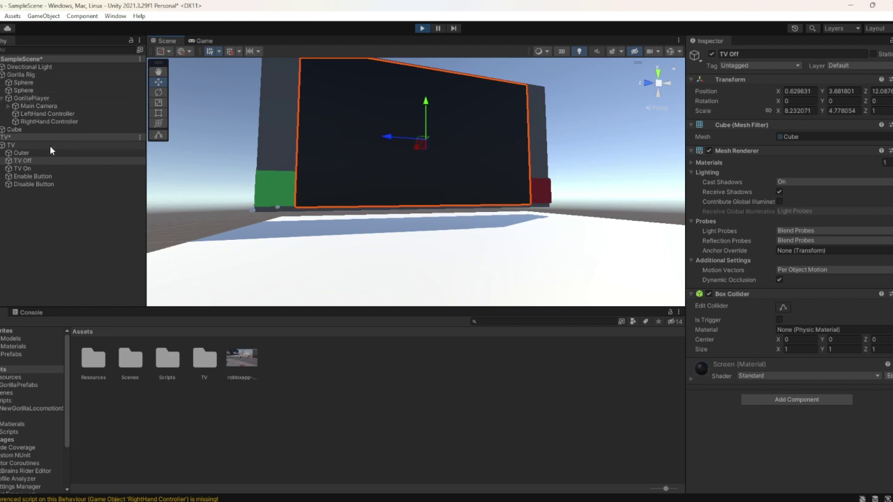
{"action": "left_click", "coordinate": [45, 168]}
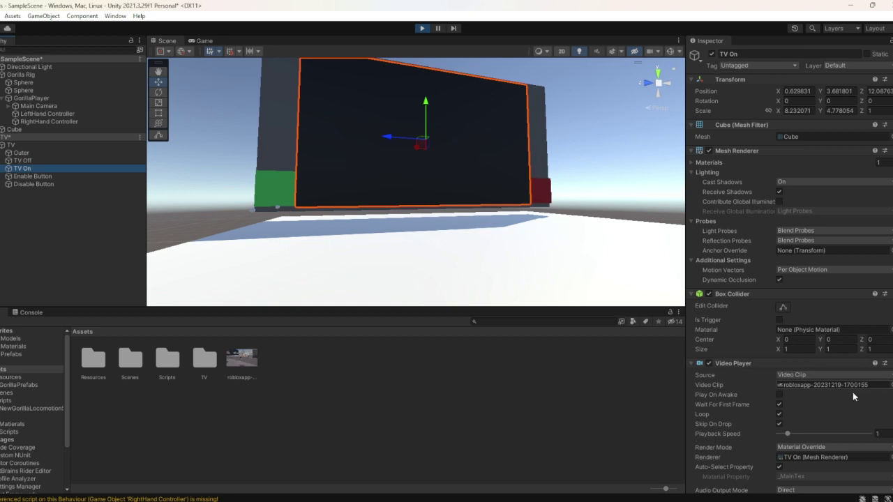
{"action": "left_click", "coordinate": [779, 395]}
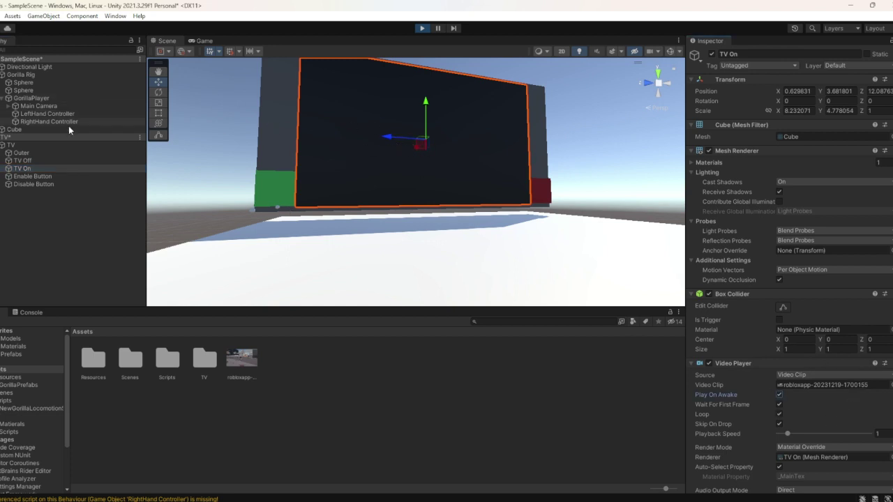
{"action": "left_click", "coordinate": [67, 160]}
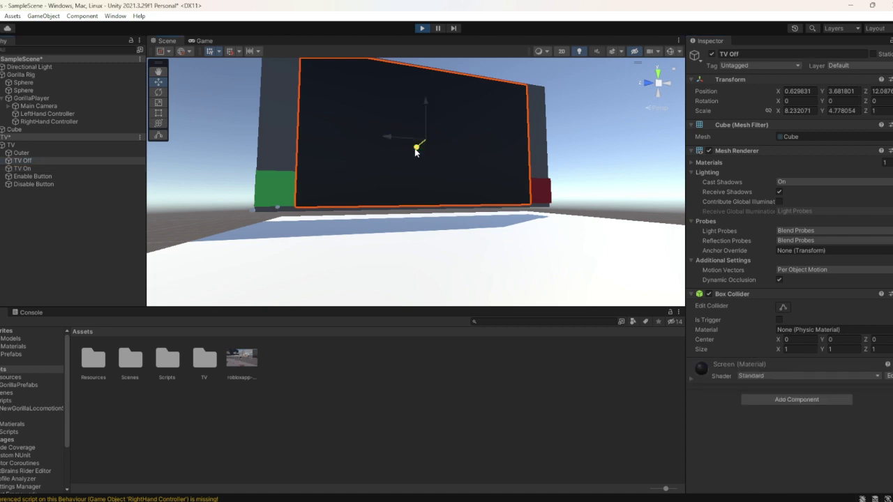
{"action": "left_click", "coordinate": [387, 159]}
{"action": "left_click", "coordinate": [386, 160]}
{"action": "left_click", "coordinate": [414, 171]}
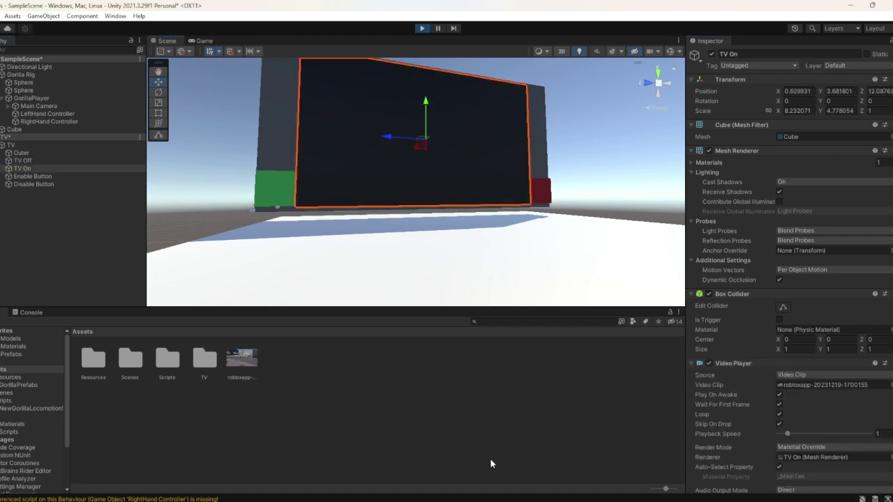